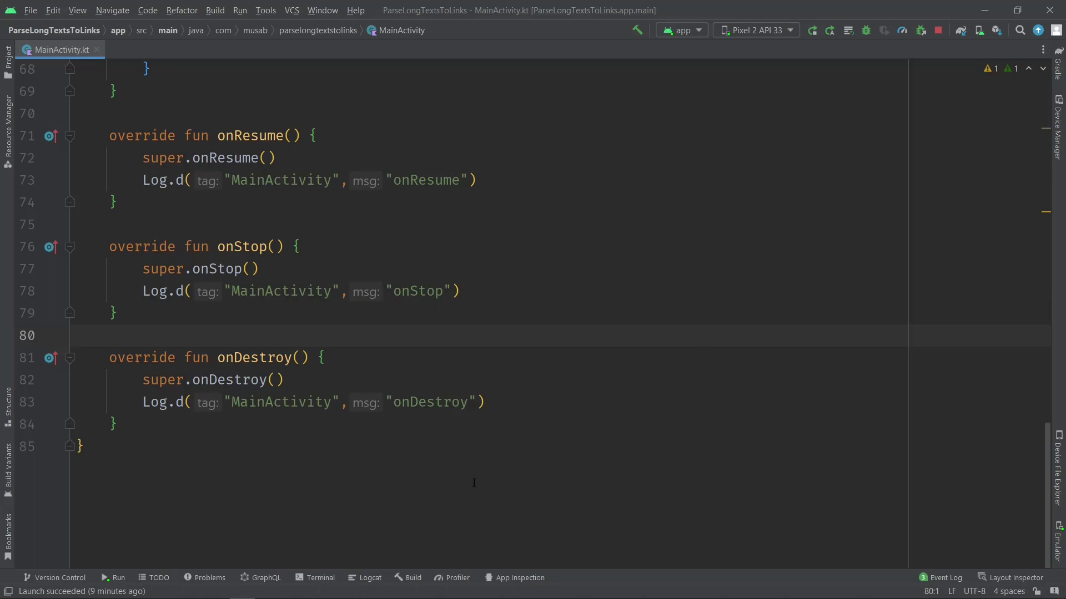
- Open the app's Logcat output and drag its splitter up to show more log lines
click(367, 578)
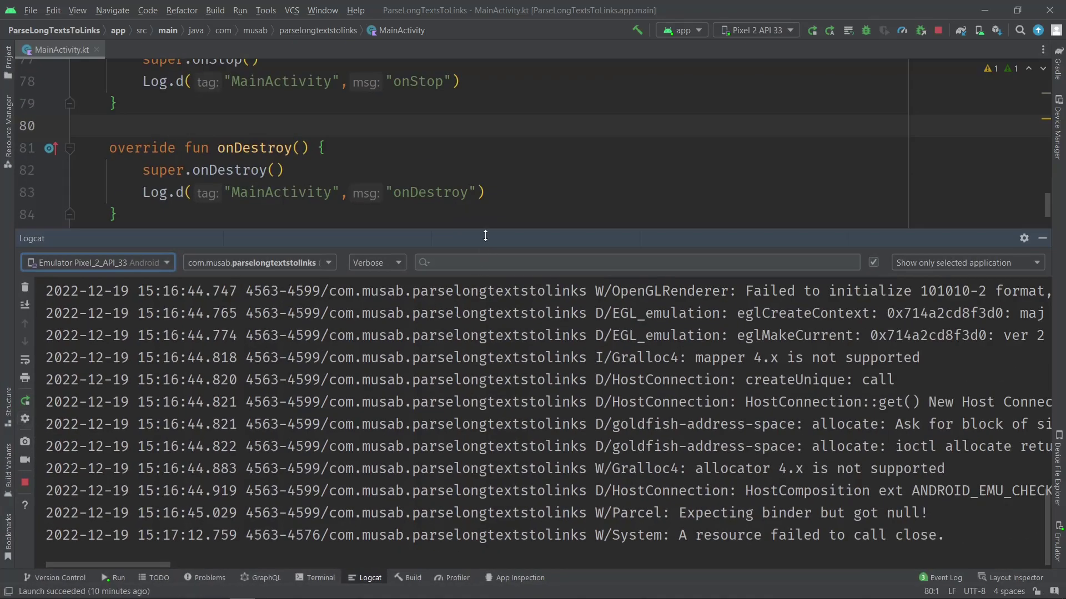
drag(486, 235, 489, 205)
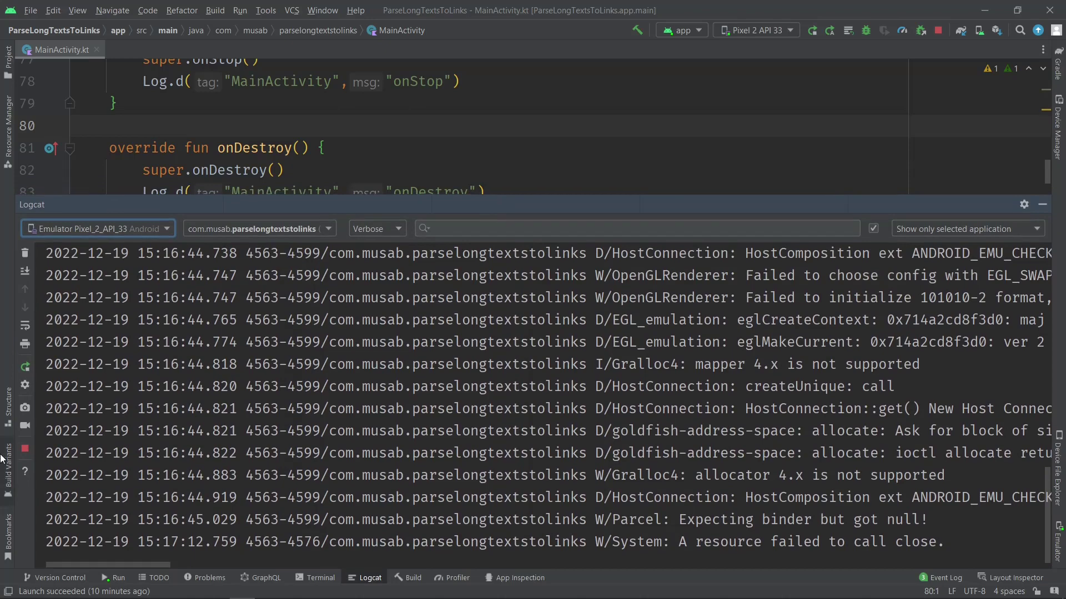
- Open the Configure Logcat Header dialog from the Logcat toolbar gear icon
click(25, 386)
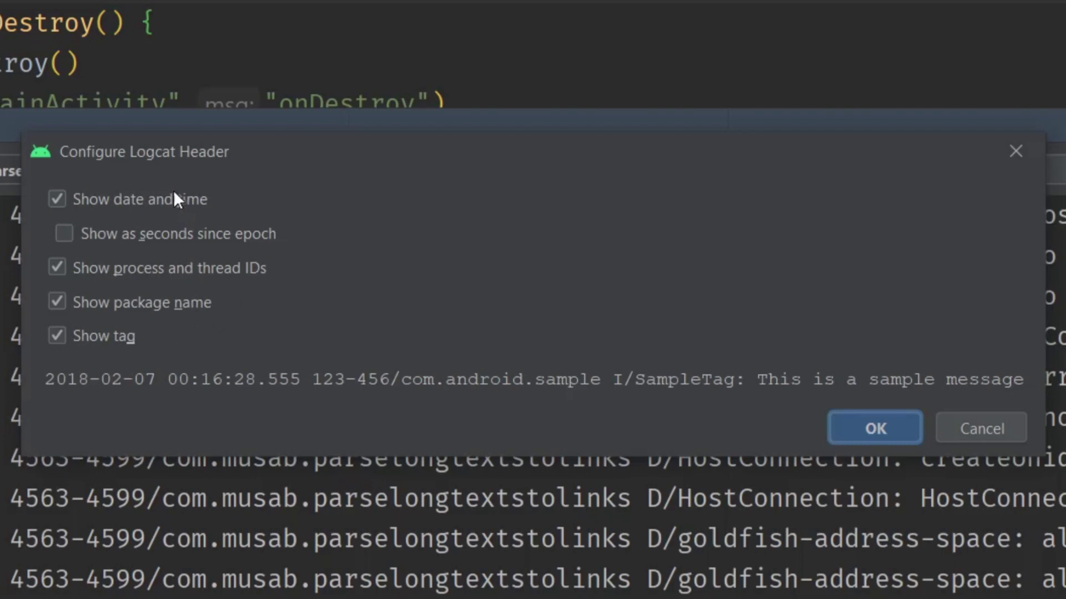
- Turn off Show date and time, Show process and thread IDs, and Show package name
click(172, 209)
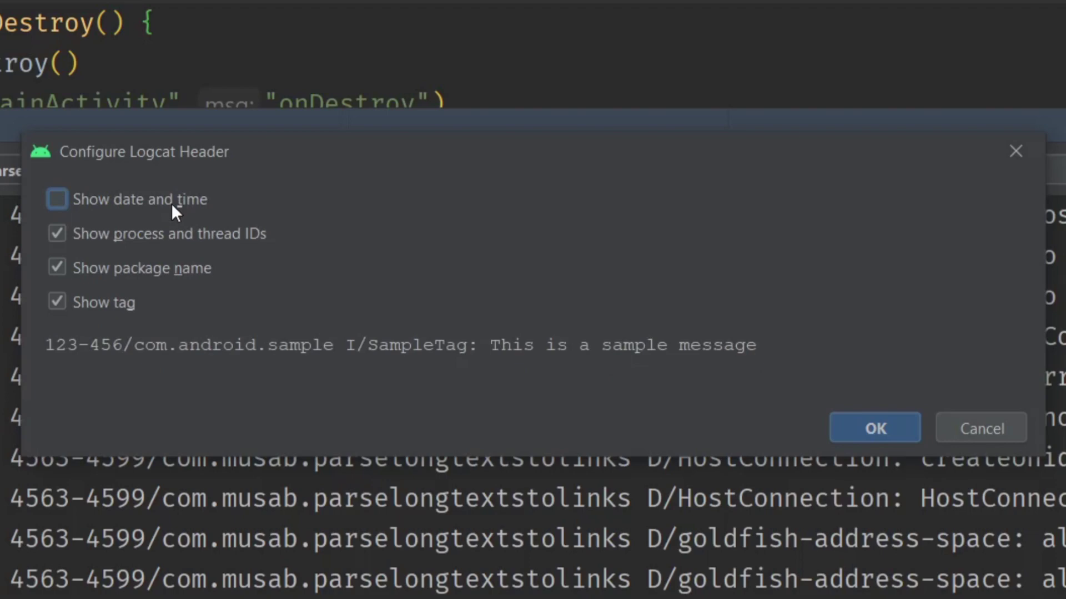
click(228, 236)
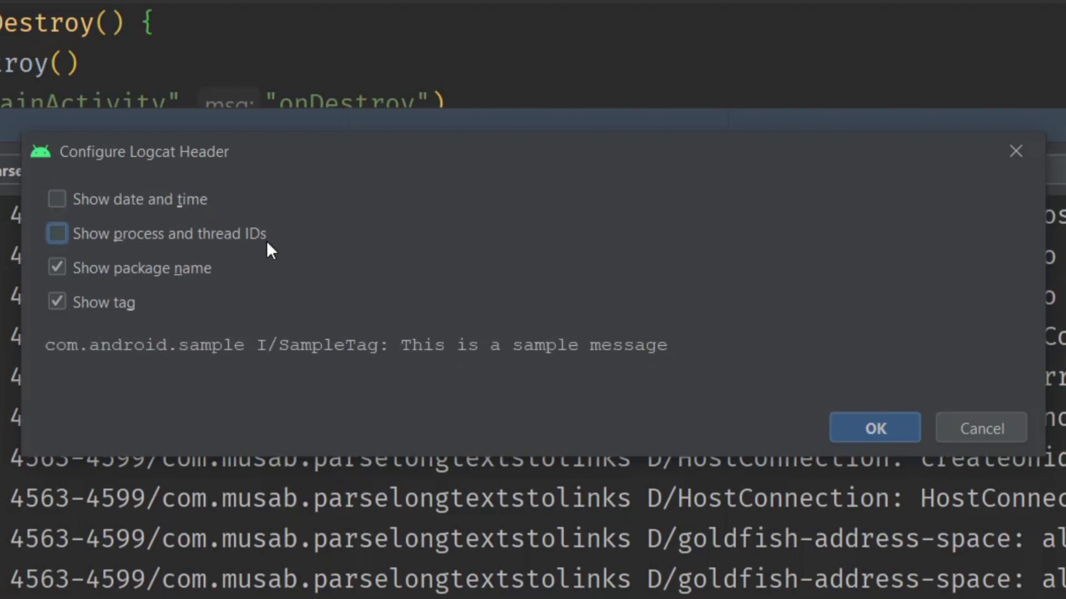
click(173, 268)
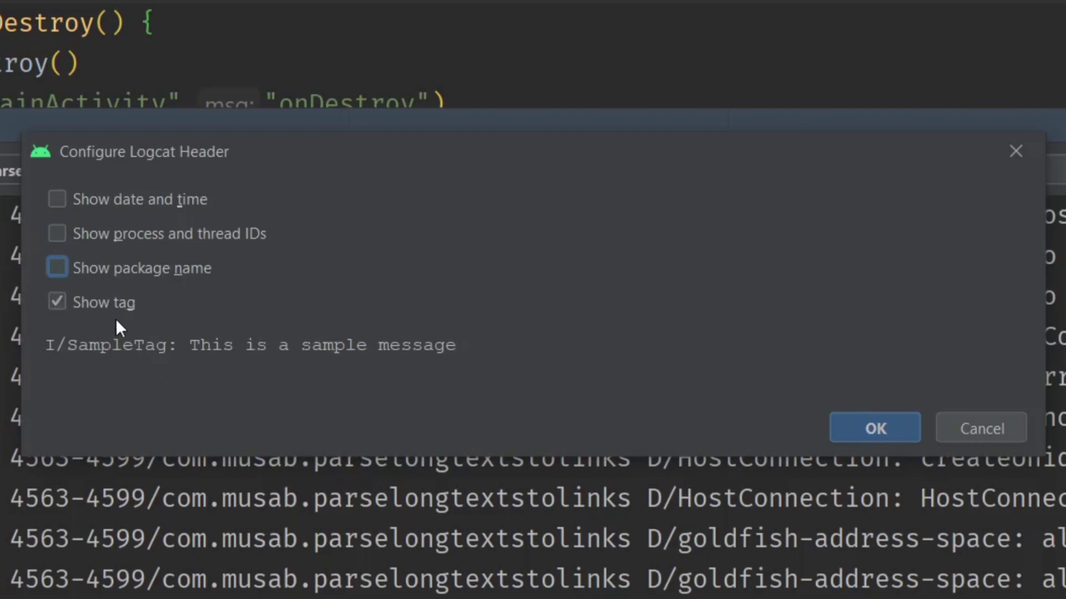
- Confirm the Configure Logcat Header dialog with OK so lines show only tag and message
click(874, 428)
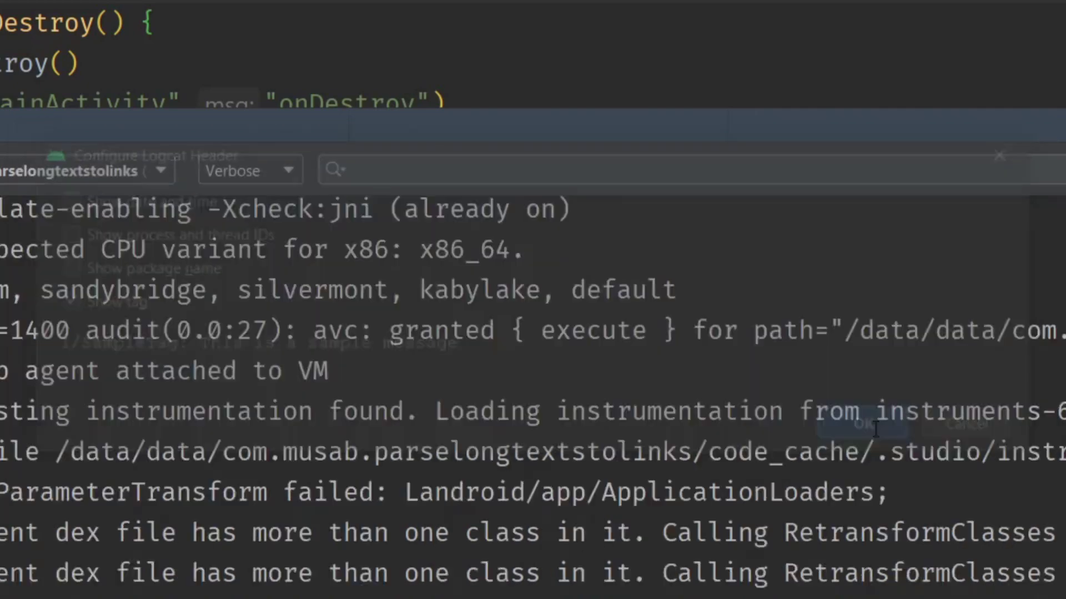